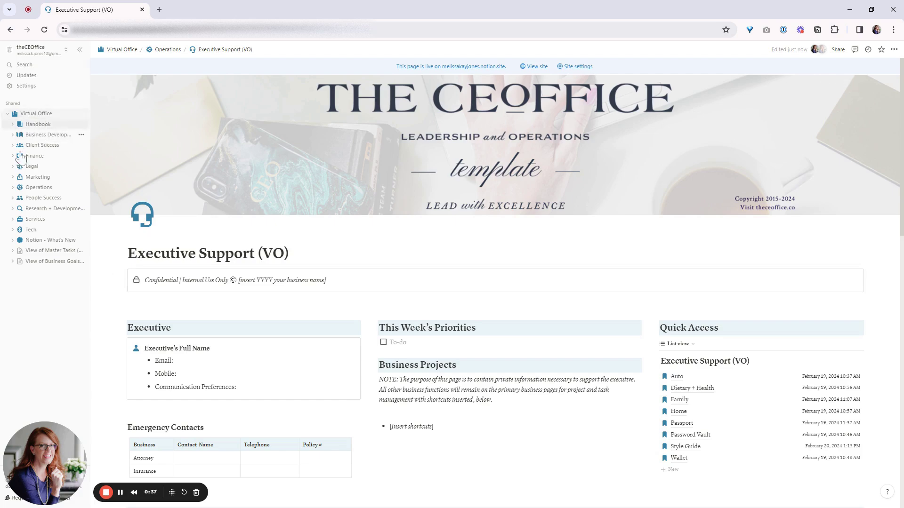
Expand then collapse the Operations section in the sidebar before scrolling to the Calendar.
left_click(12, 187)
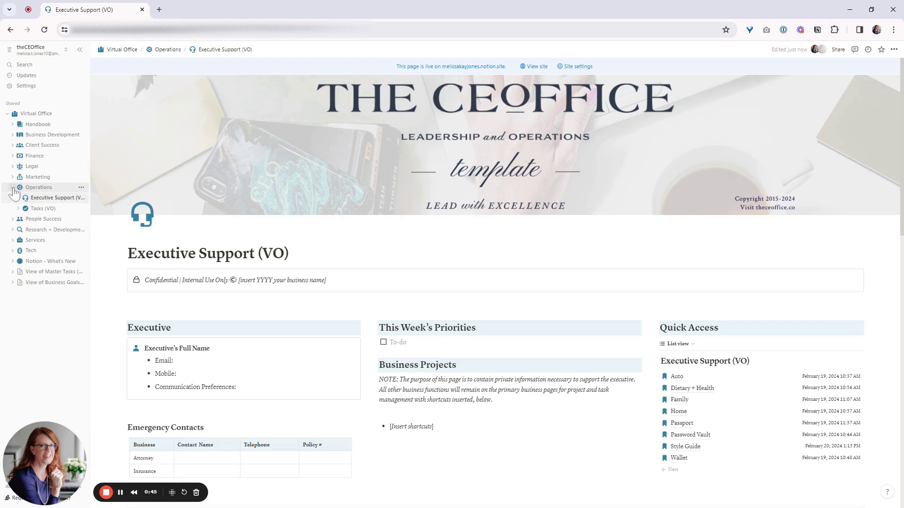
left_click(12, 188)
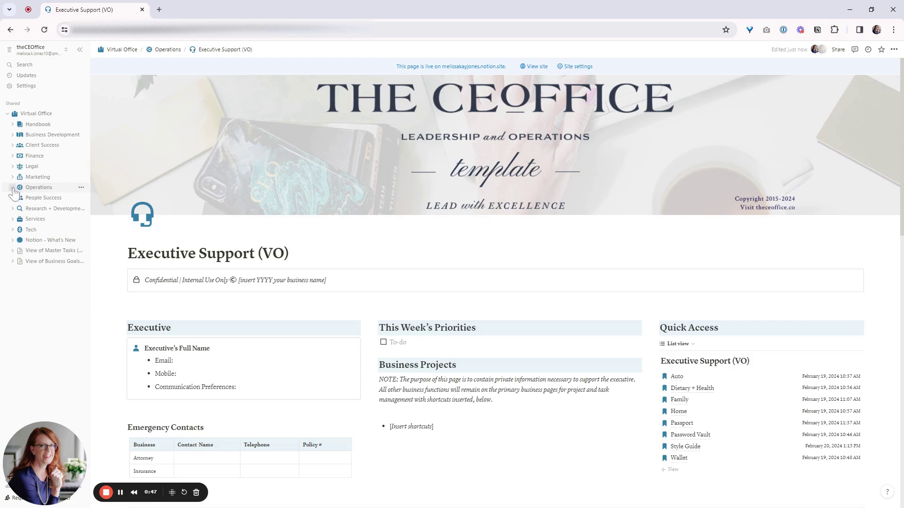
scroll(494, 283, "down", 2)
scroll(495, 283, "down", 1)
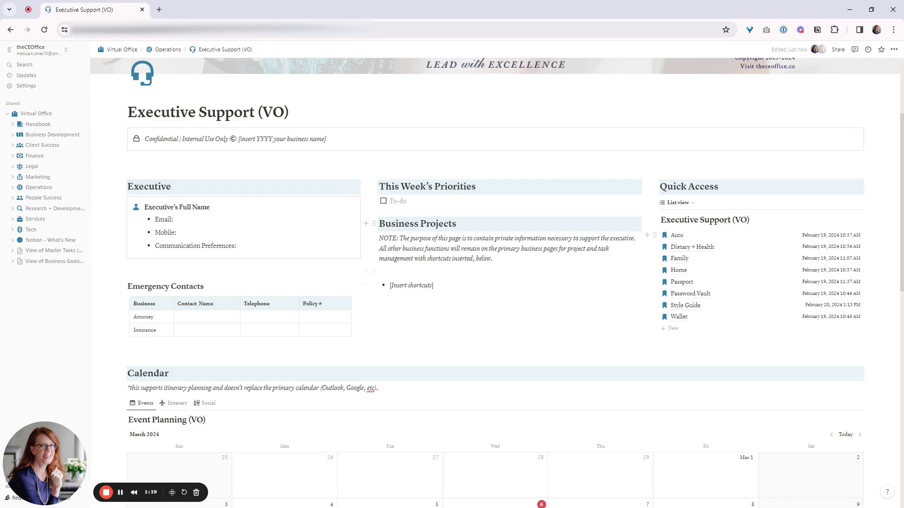
mouse_move(692, 388)
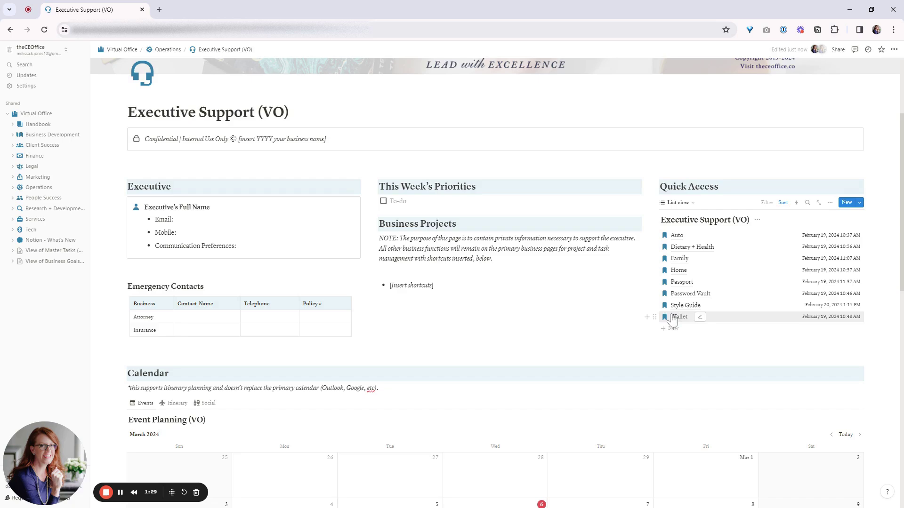
scroll(678, 318, "down", 2)
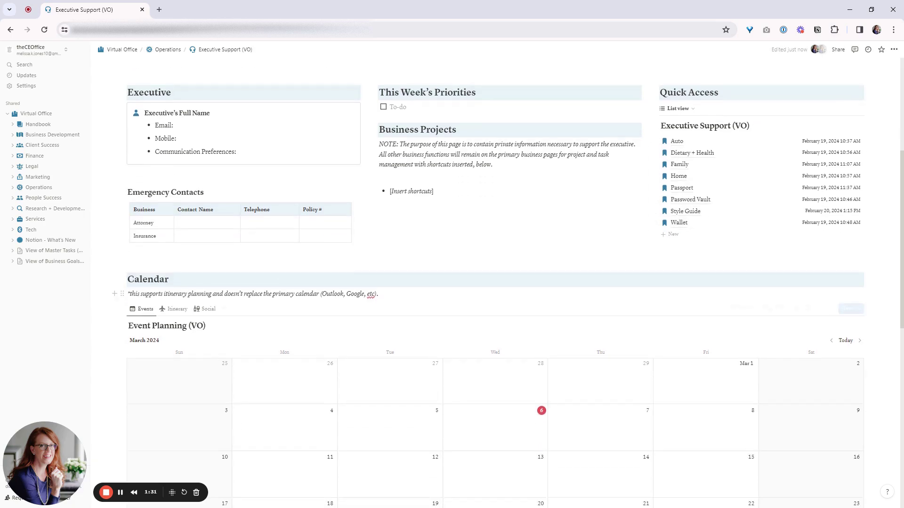
scroll(233, 276, "down", 2)
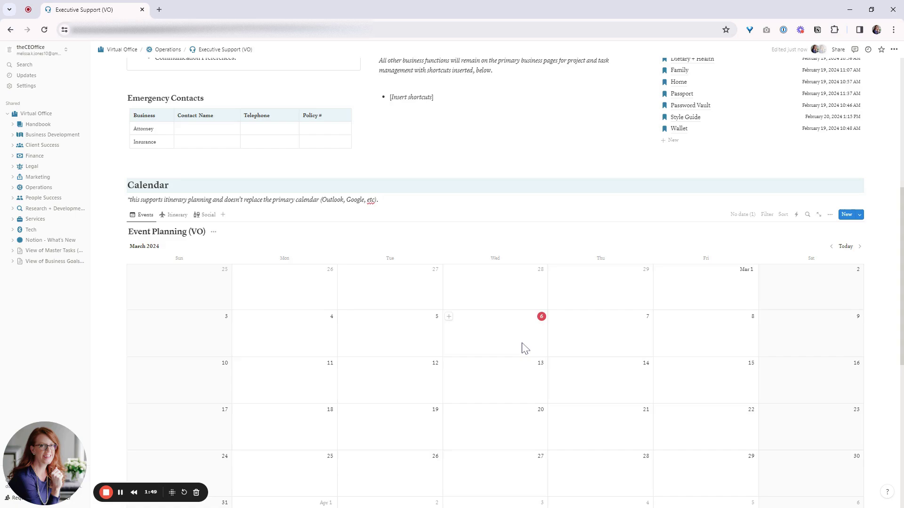
scroll(521, 349, "up", 3)
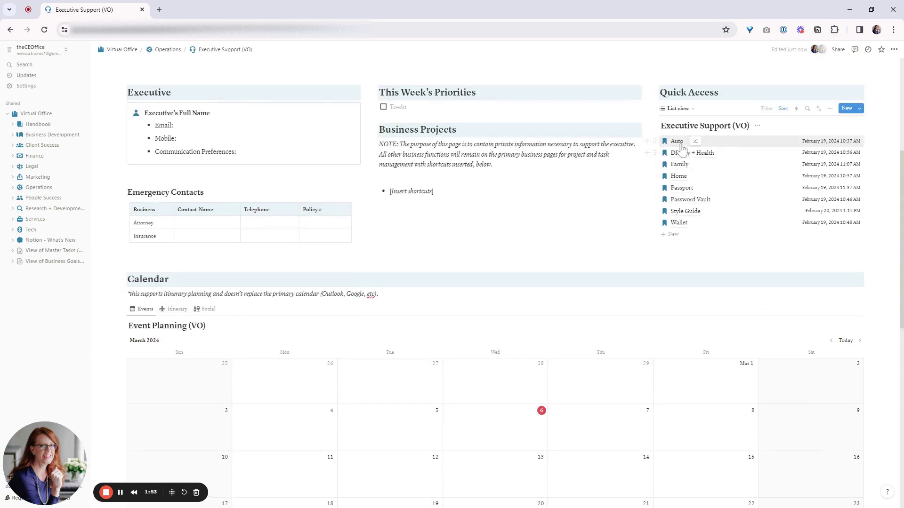
Preview Auto beside the dashboard and page forward through Home, Passport, Password Vault to Style Guide.
mouse_move(677, 142)
left_click(676, 141)
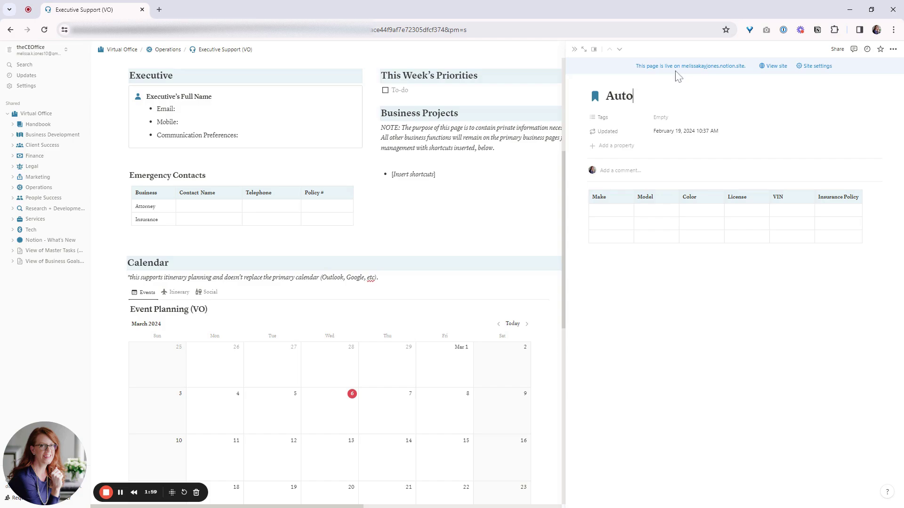
left_click(619, 50)
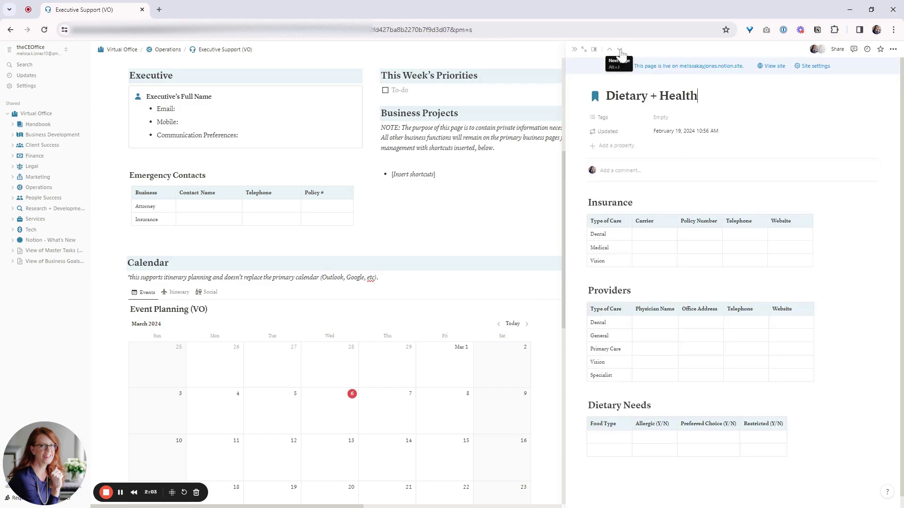
left_click(620, 50)
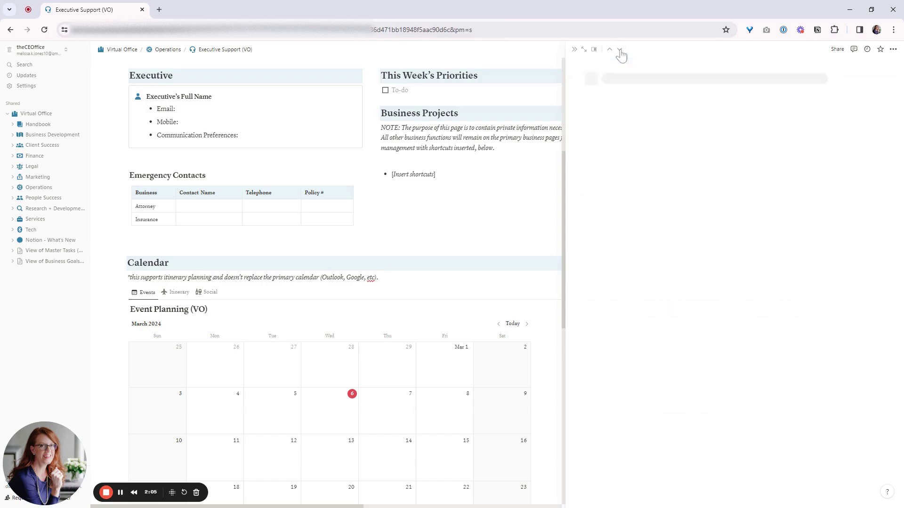
left_click(620, 49)
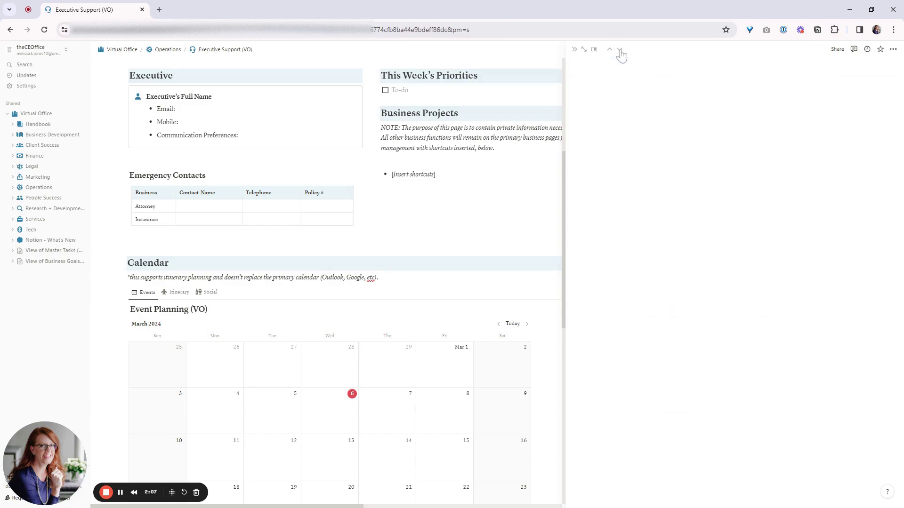
left_click(619, 50)
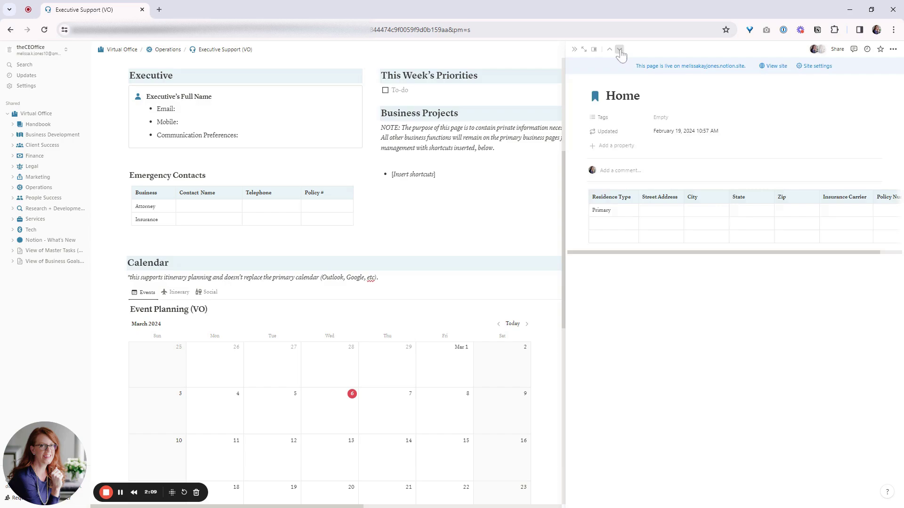
left_click(619, 50)
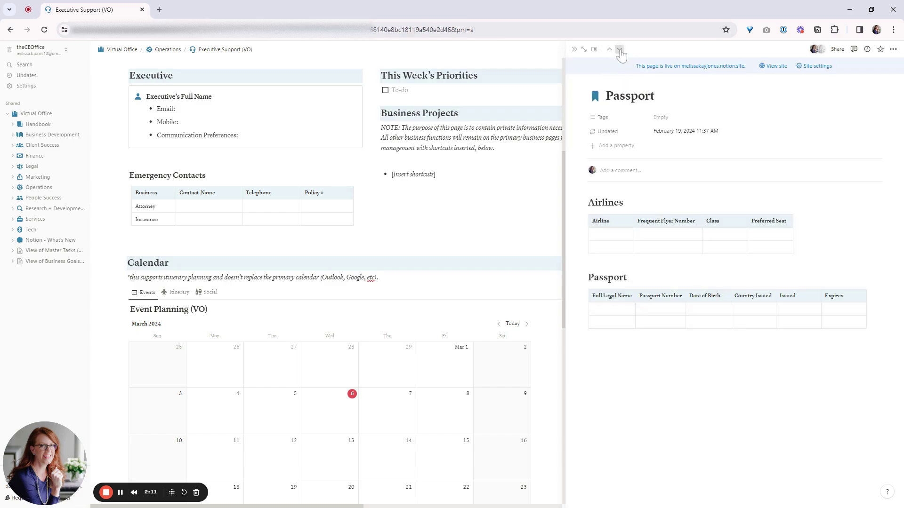
left_click(618, 49)
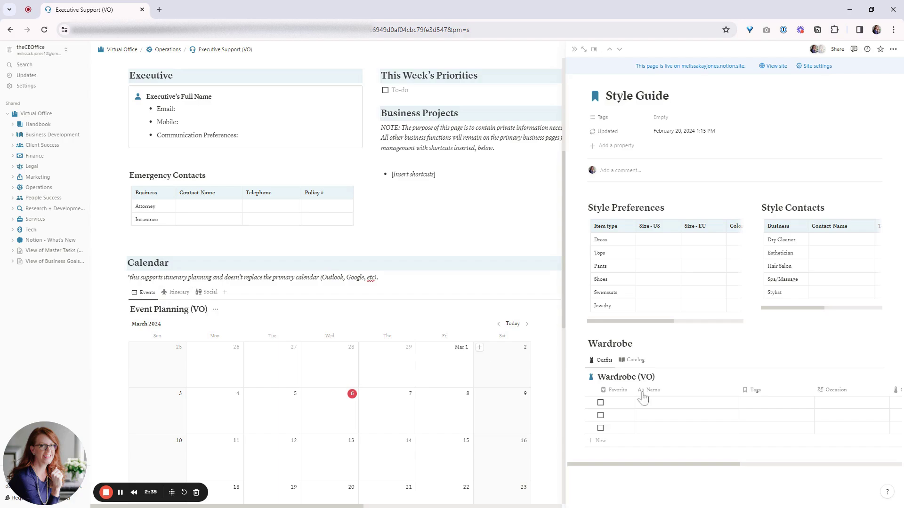
mouse_move(827, 416)
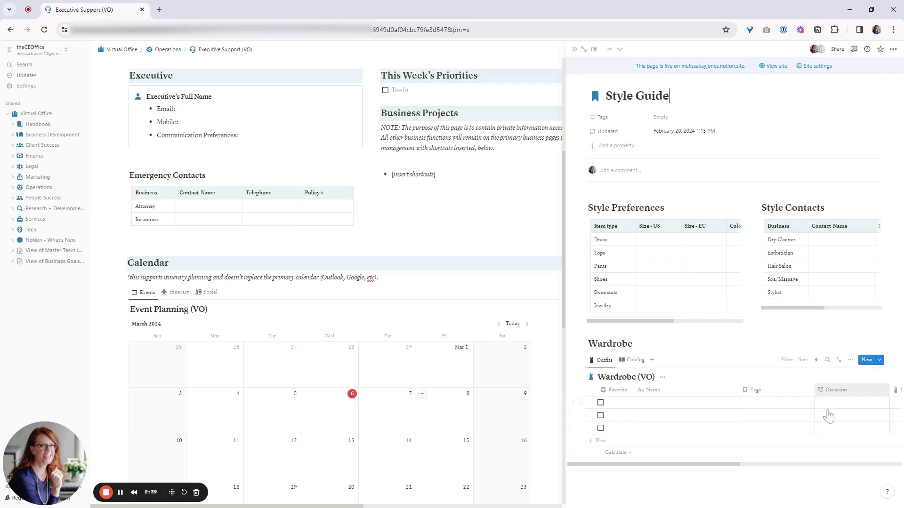
scroll(731, 424, "right", 1)
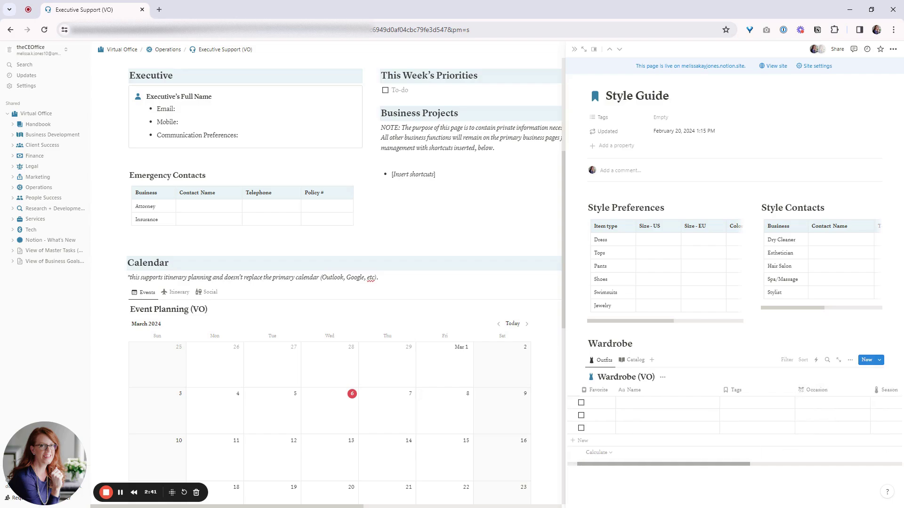
scroll(731, 424, "right", 1)
scroll(731, 424, "right", 1)
scroll(731, 423, "right", 1)
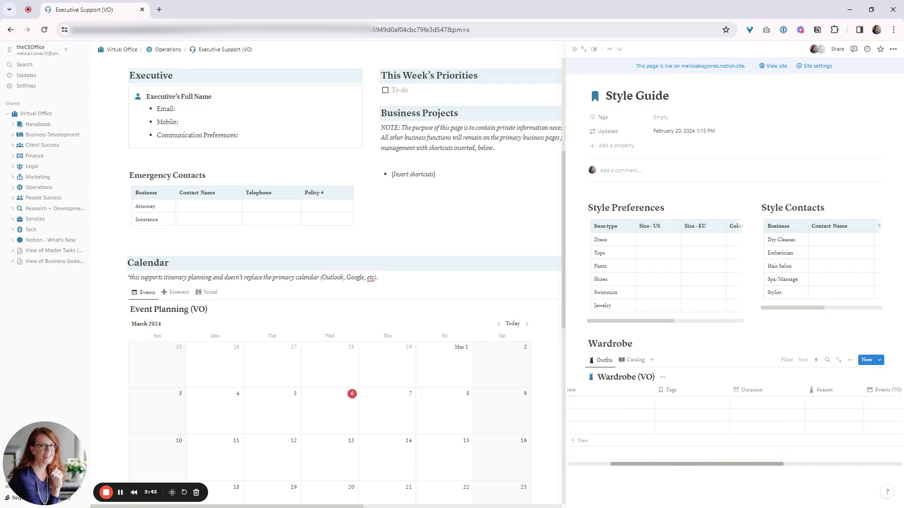
Bring up and dismiss the Wardrobe database options, leaving the block deselected.
right_click(748, 471)
key("Escape")
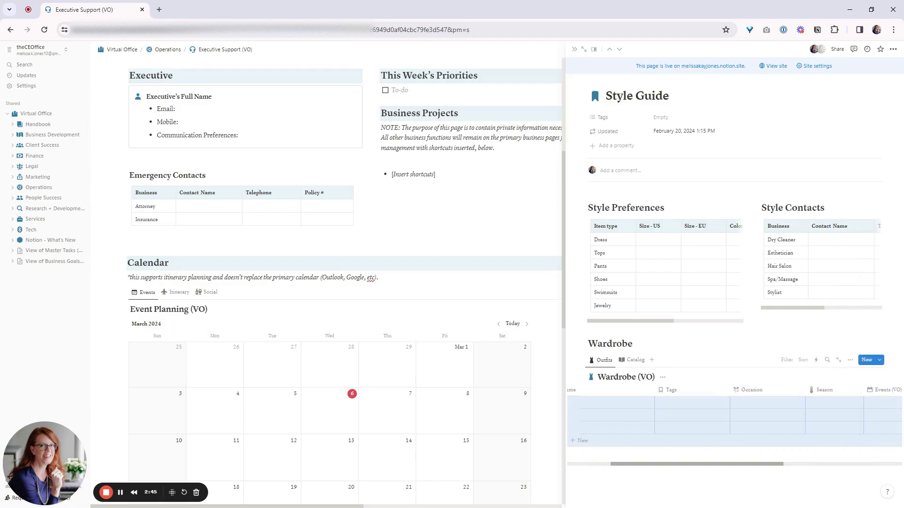
key("Escape")
scroll(702, 417, "left", 4)
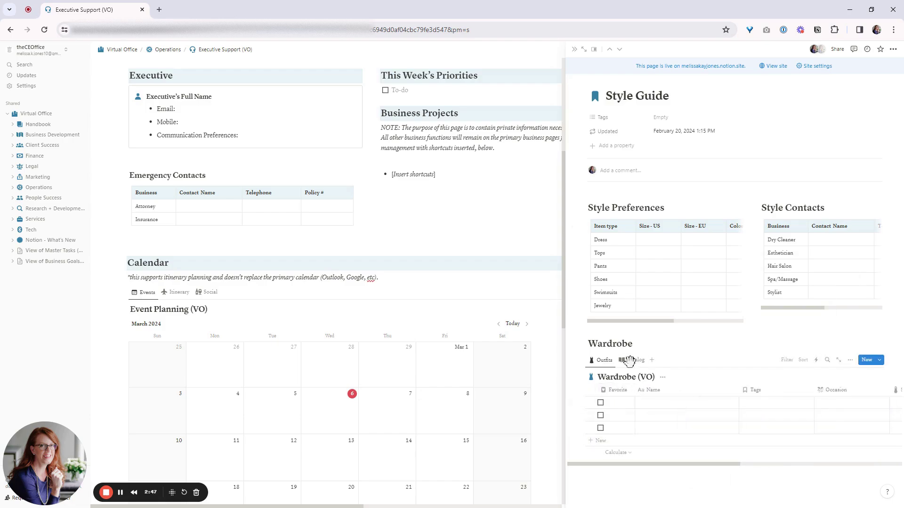
View the Wardrobe as the Catalog gallery, return to Outfits, then move on to Wallet.
left_click(633, 360)
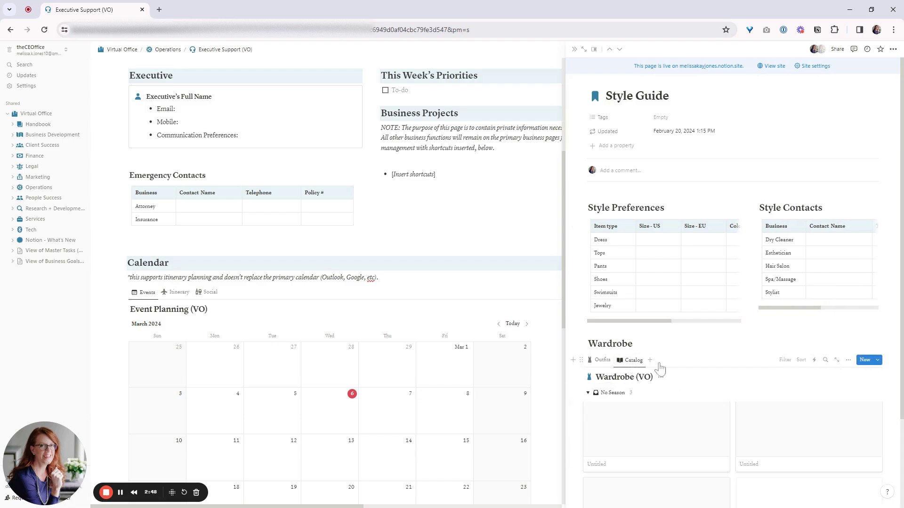
left_click(600, 360)
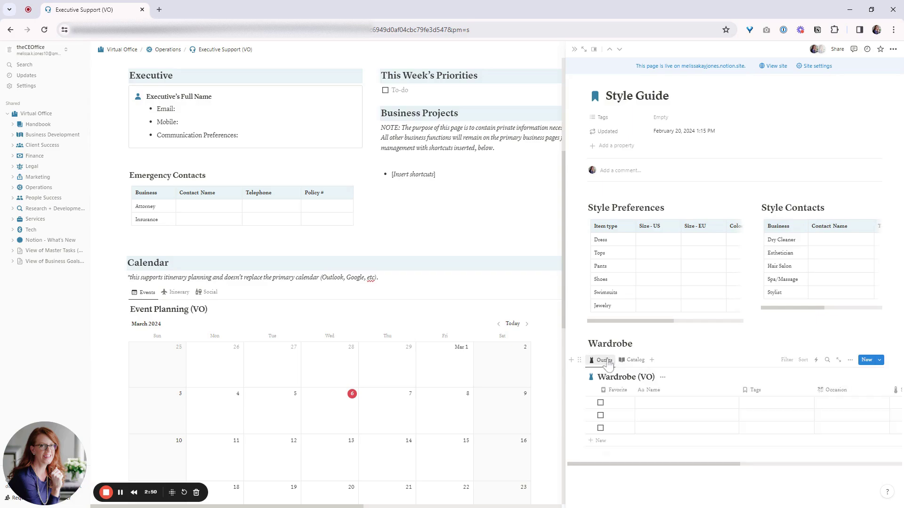
left_click(619, 49)
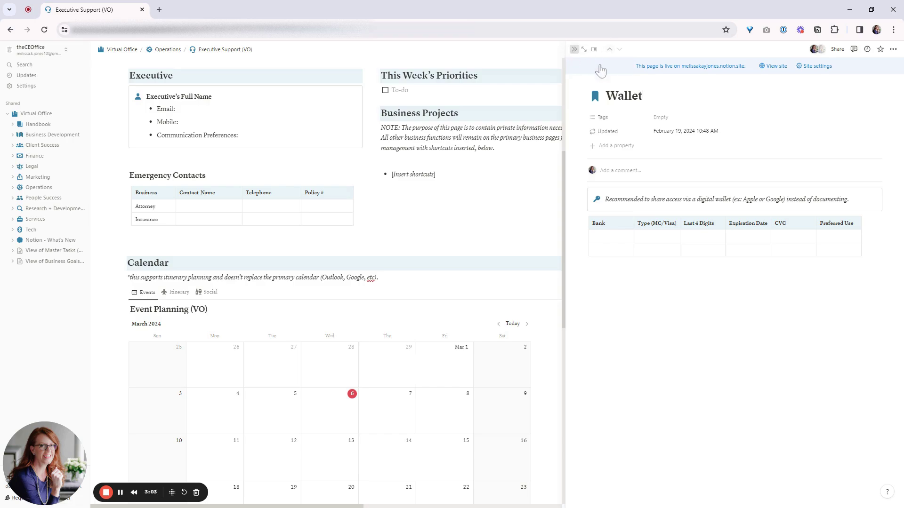
Close the Wallet preview to restore the full-width Executive Support dashboard.
key("Escape")
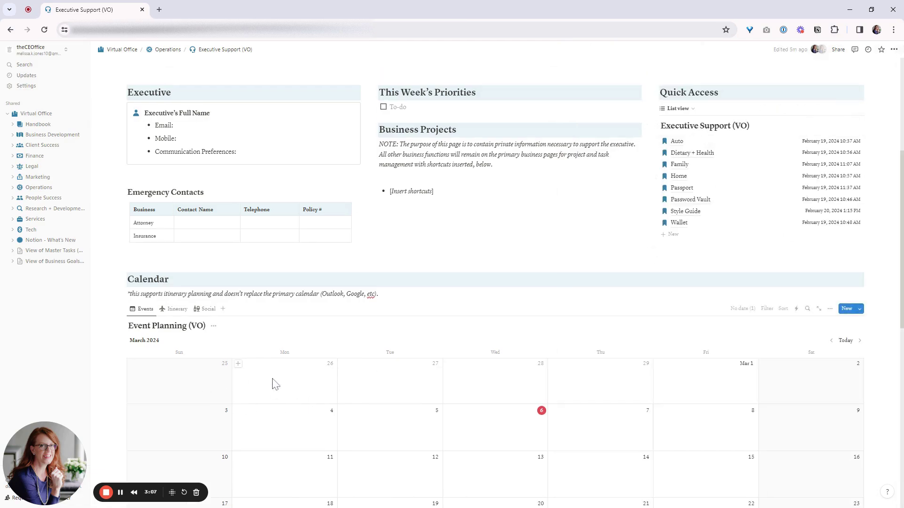
scroll(273, 384, "down", 1)
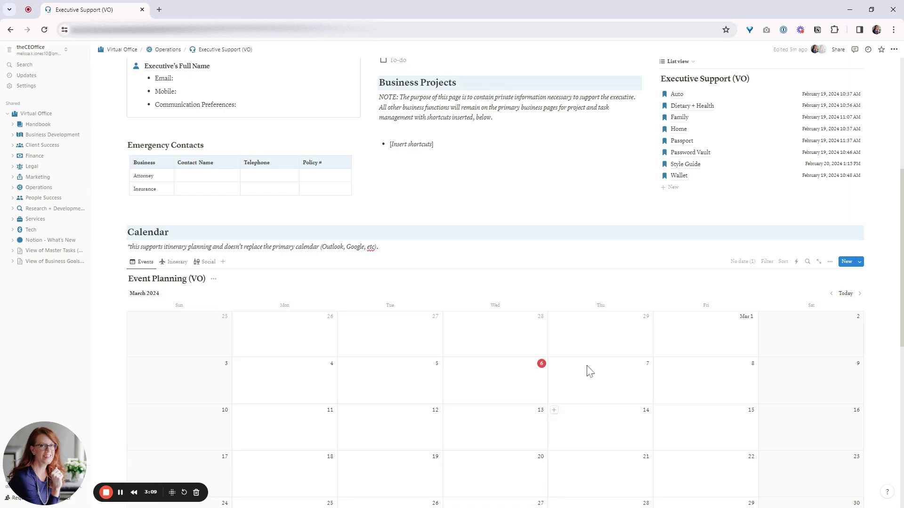
Show Event Planning as the Itinerary table after briefly checking the Social view.
mouse_move(179, 332)
left_click(177, 261)
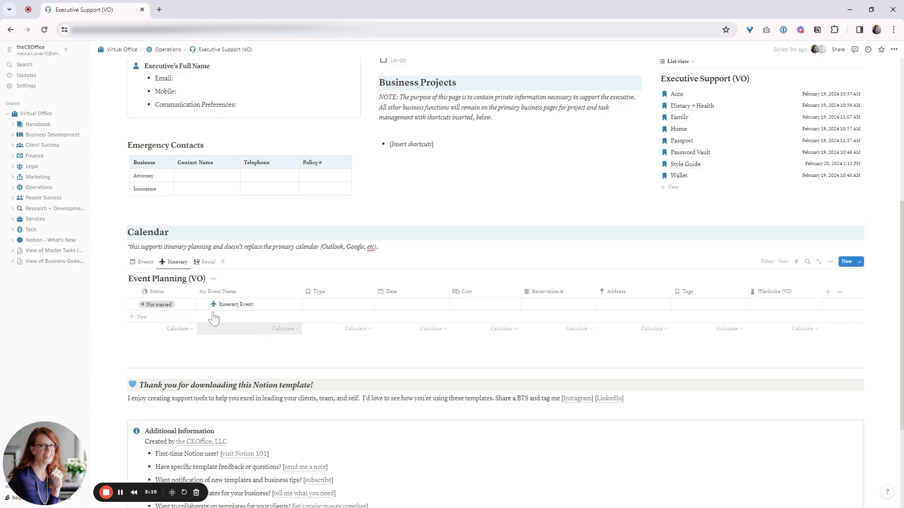
mouse_move(255, 304)
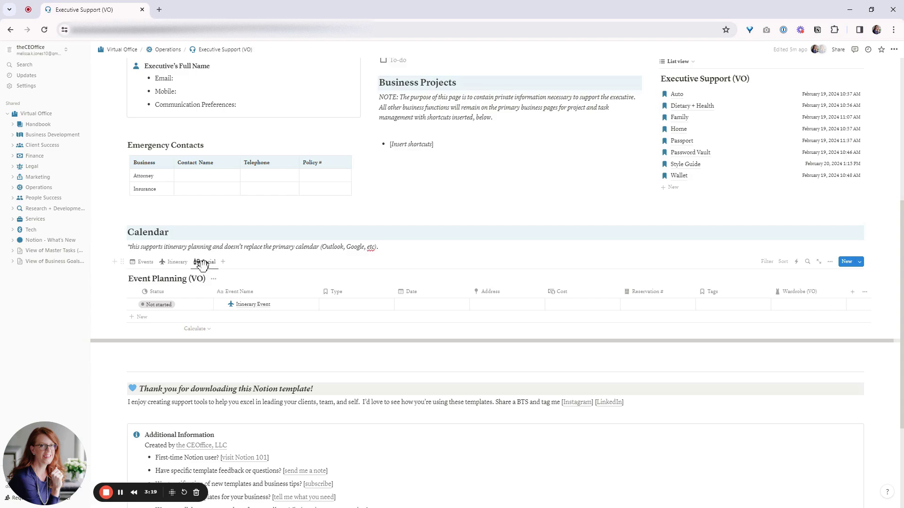
left_click(175, 262)
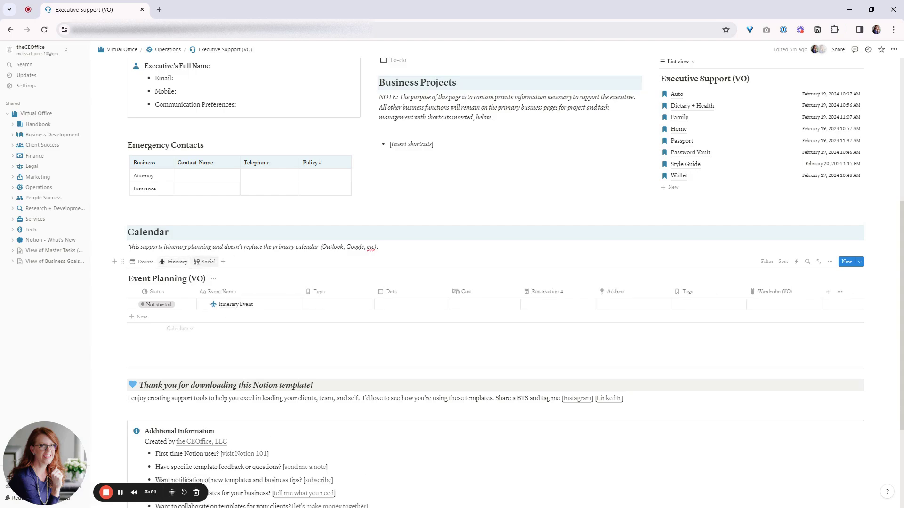
scroll(452, 283, "up", 5)
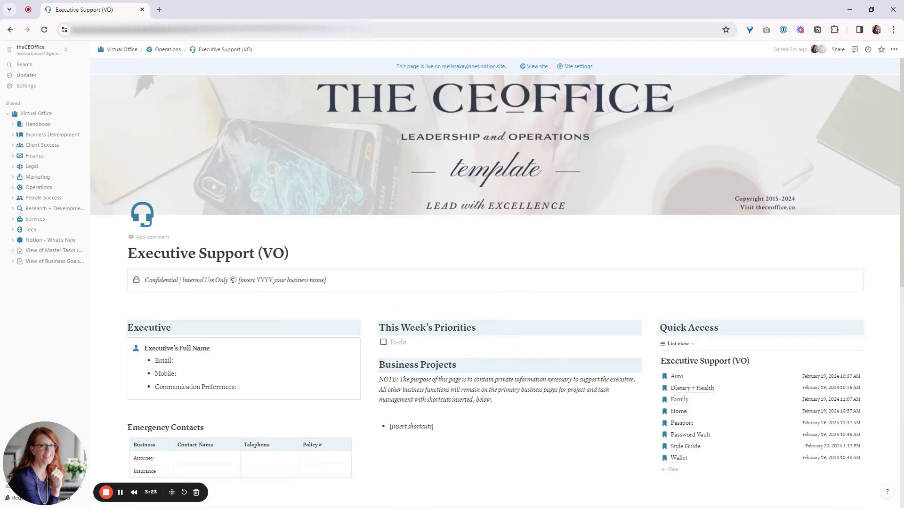